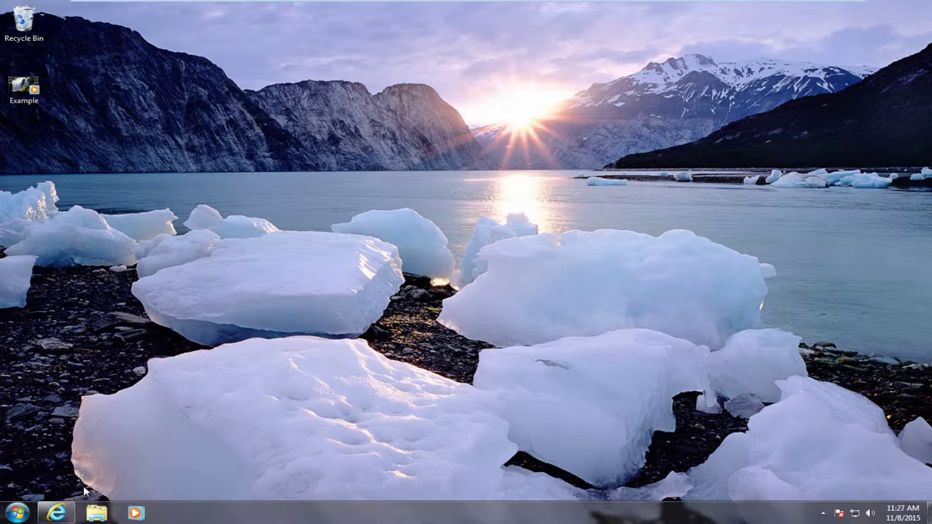
Step: Bring the YouTube browser window forward and go to the video upload page
click(57, 514)
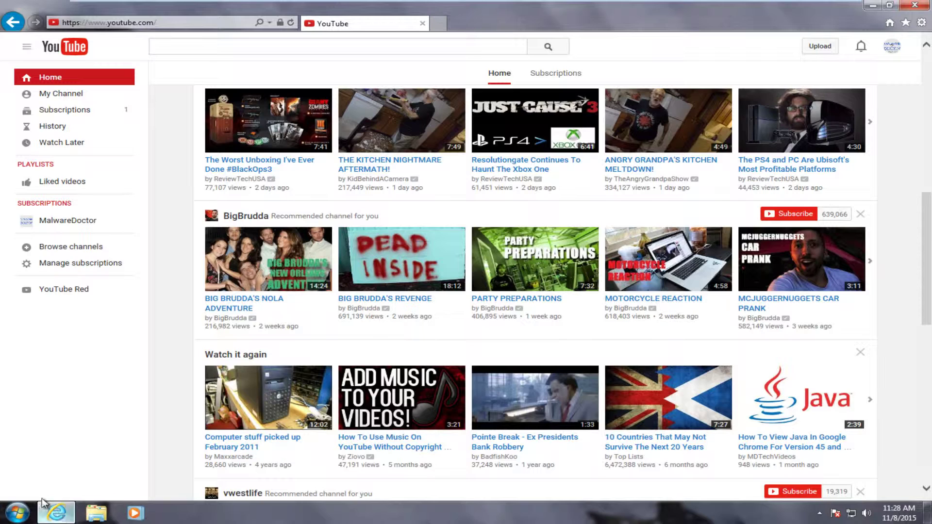
click(819, 50)
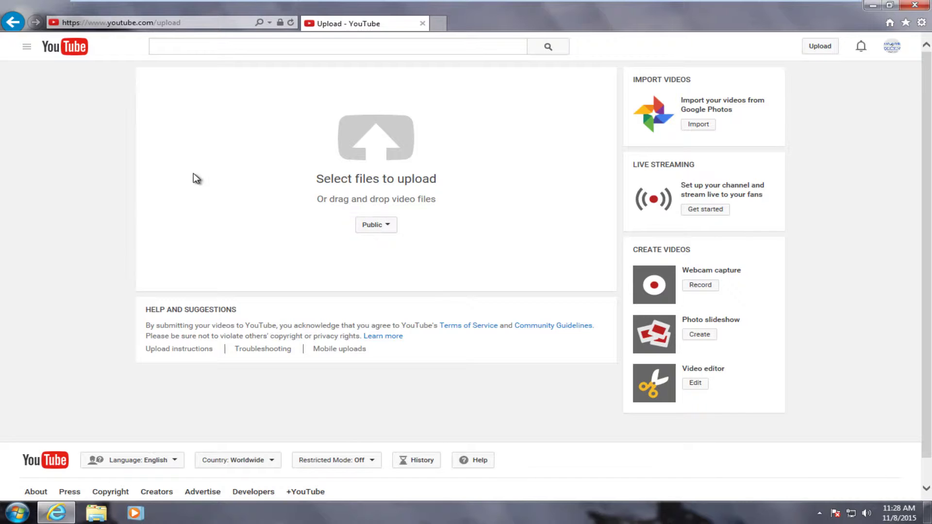
click(382, 144)
drag(273, 10, 467, 53)
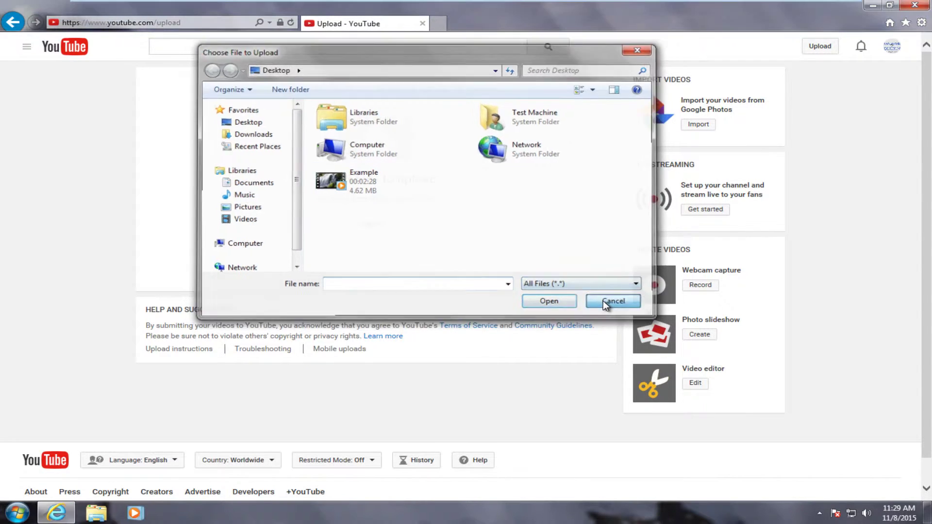
click(604, 301)
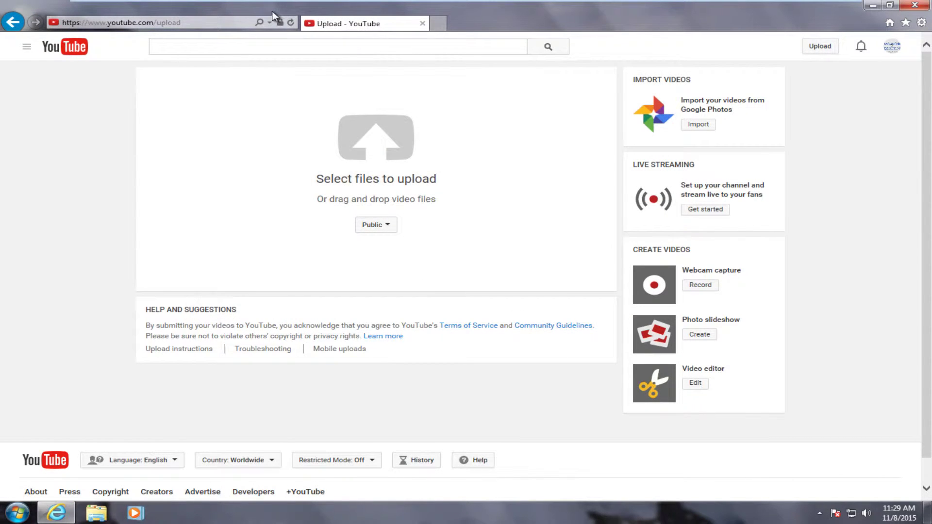
Step: Drag the Example video from the desktop into the upload area, then re-maximize the browser
drag(273, 15, 931, 44)
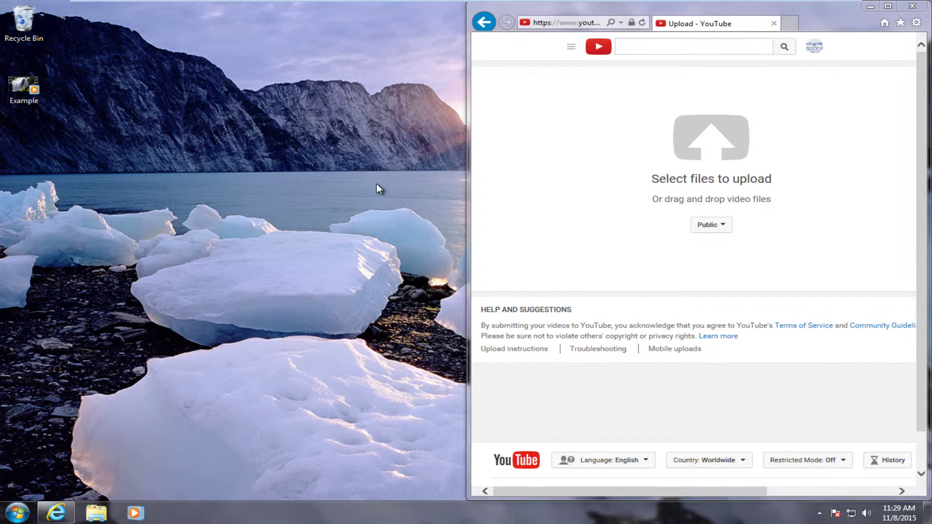
click(25, 92)
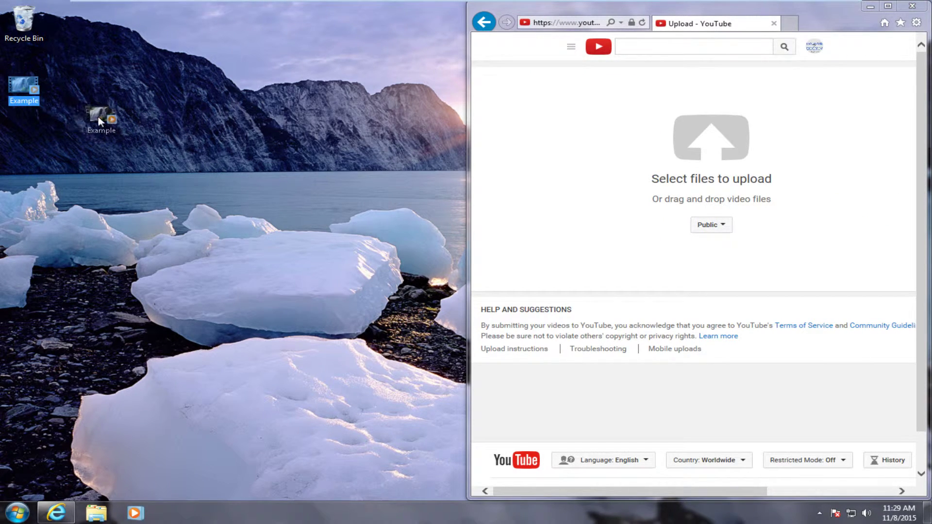
drag(98, 120, 698, 156)
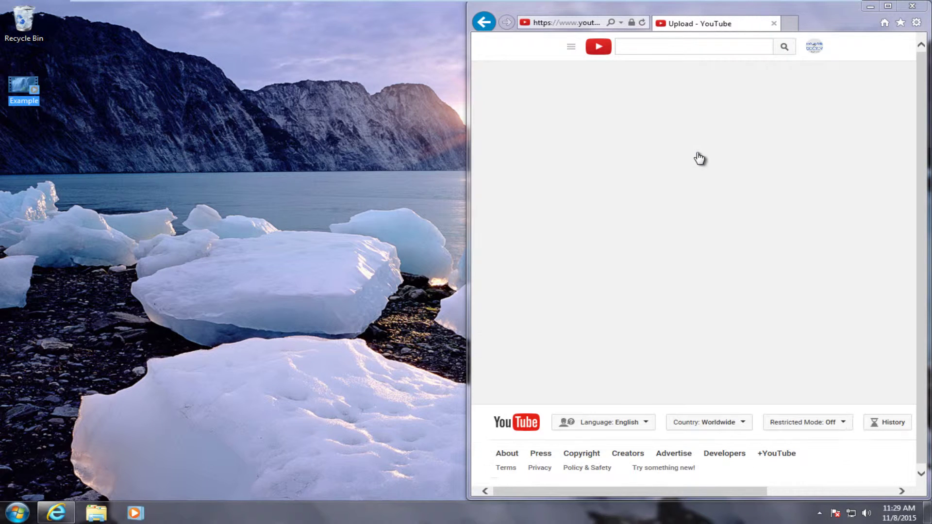
drag(834, 8, 714, 5)
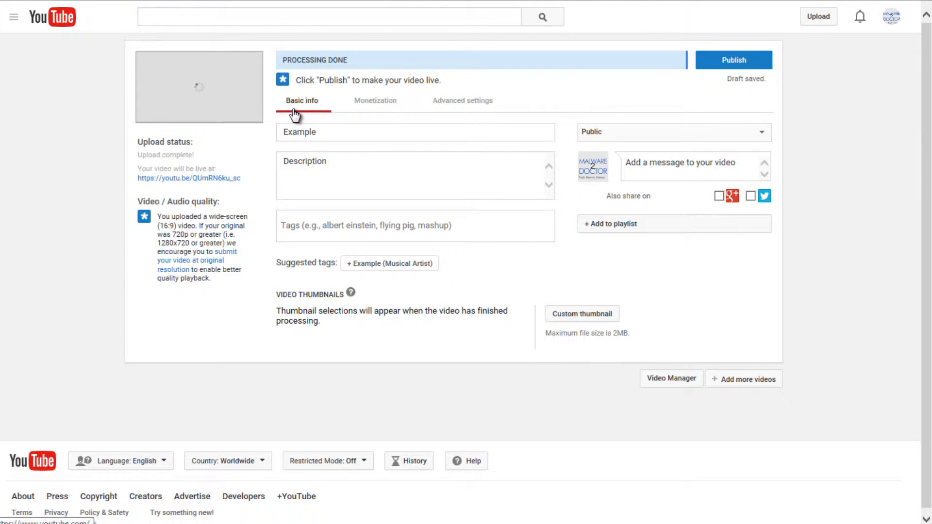
Step: Select the 'Example' title and put the caret at its end
drag(292, 131, 543, 128)
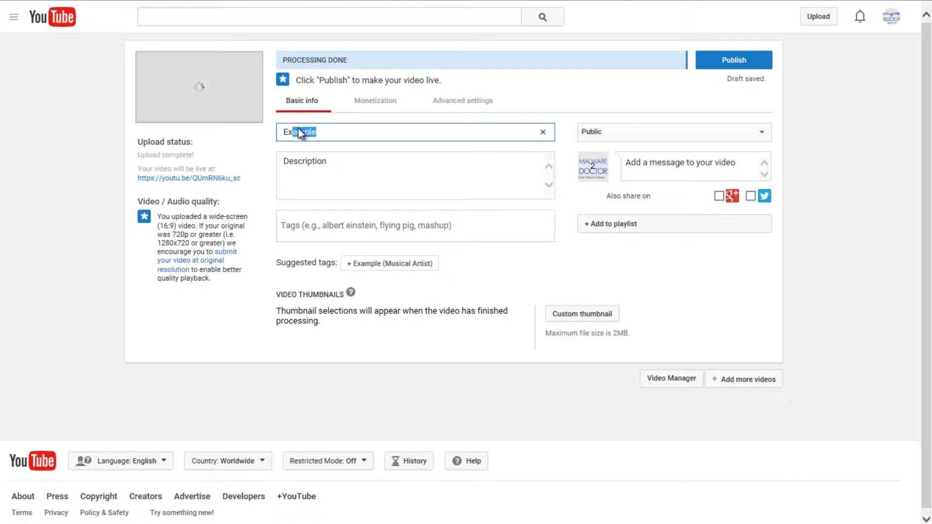
double_click(299, 131)
click(340, 131)
Step: Extend the description placeholder 'Description' with ' for this video'
click(312, 162)
drag(251, 162, 447, 164)
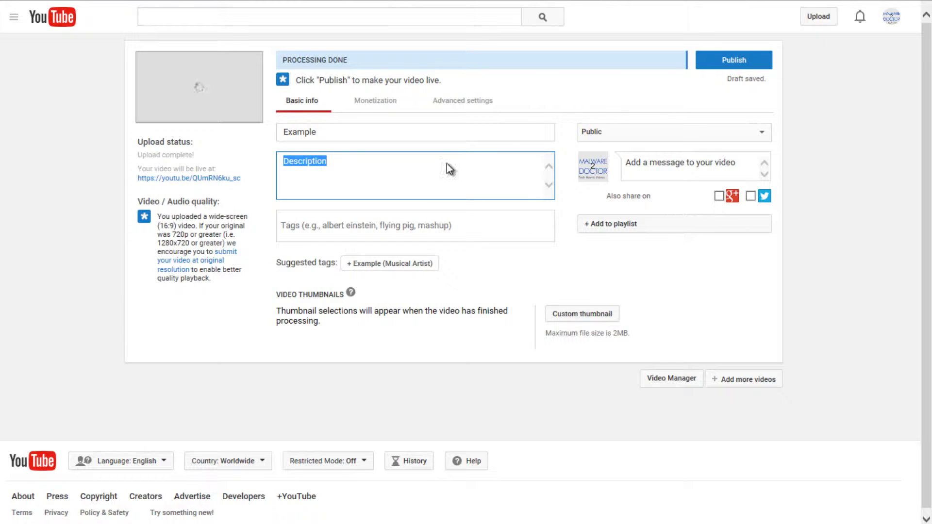
click(446, 164)
drag(348, 167, 151, 161)
key(Right)
text(for t)
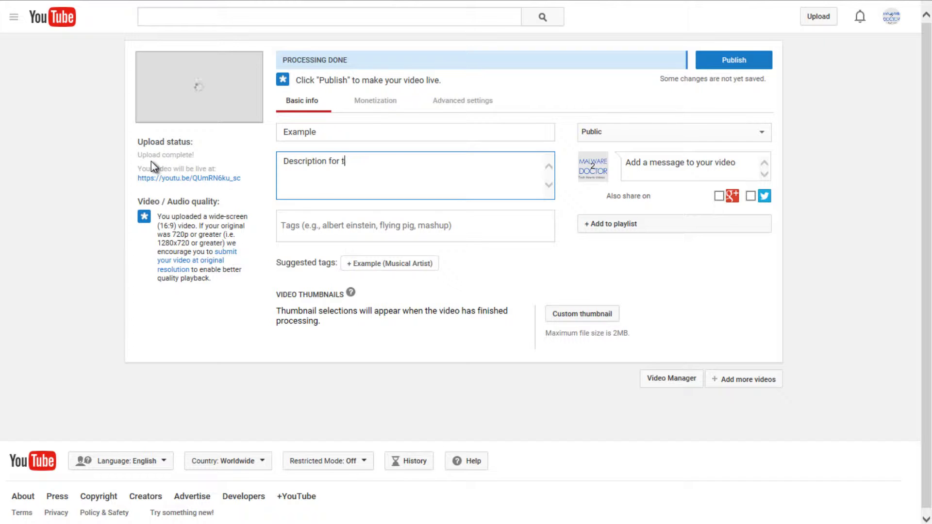
text(his video)
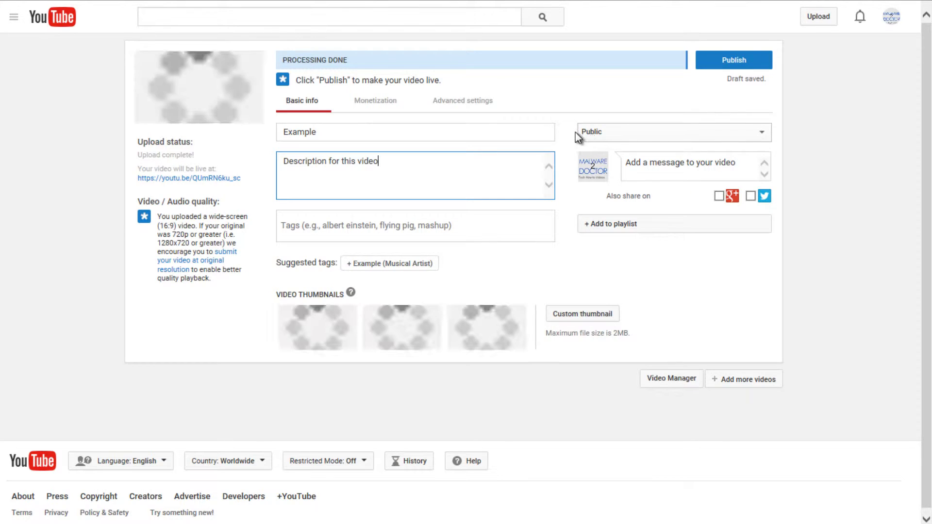
Step: Change the video's privacy from Public to Scheduled
click(616, 133)
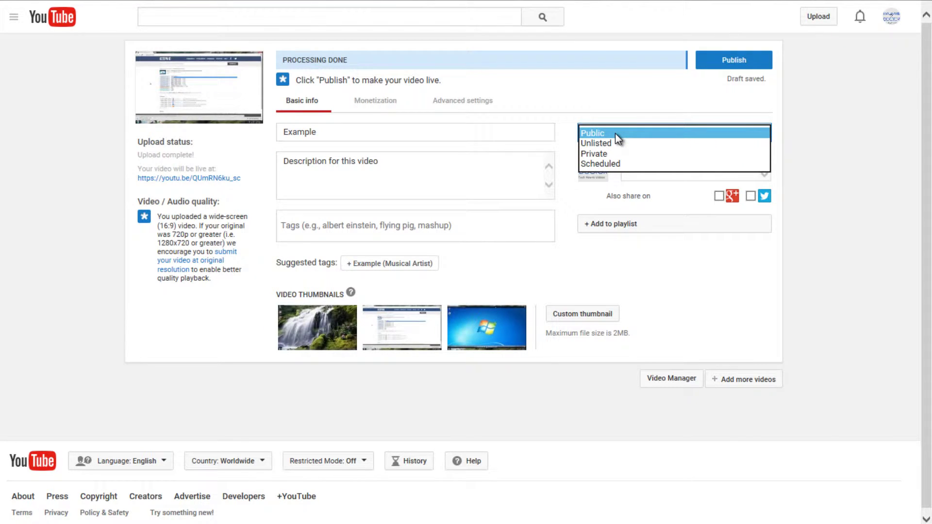
click(611, 127)
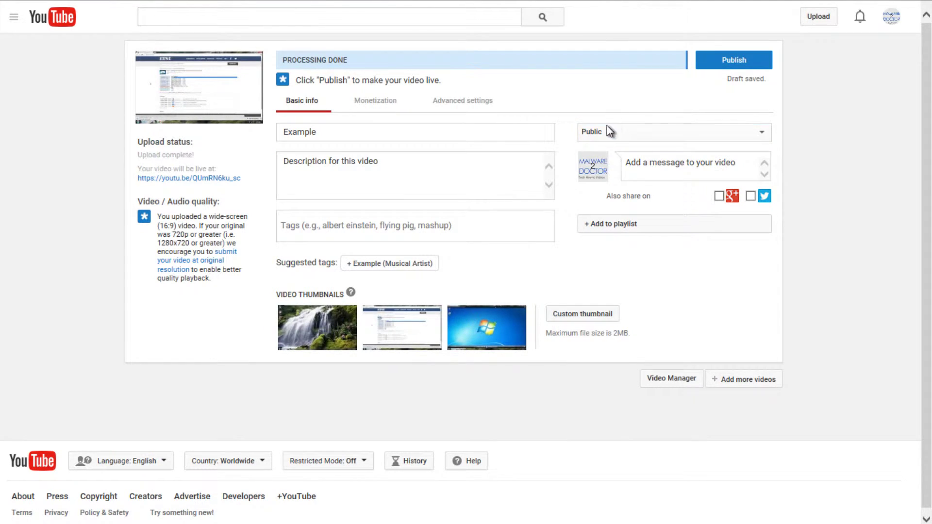
click(607, 128)
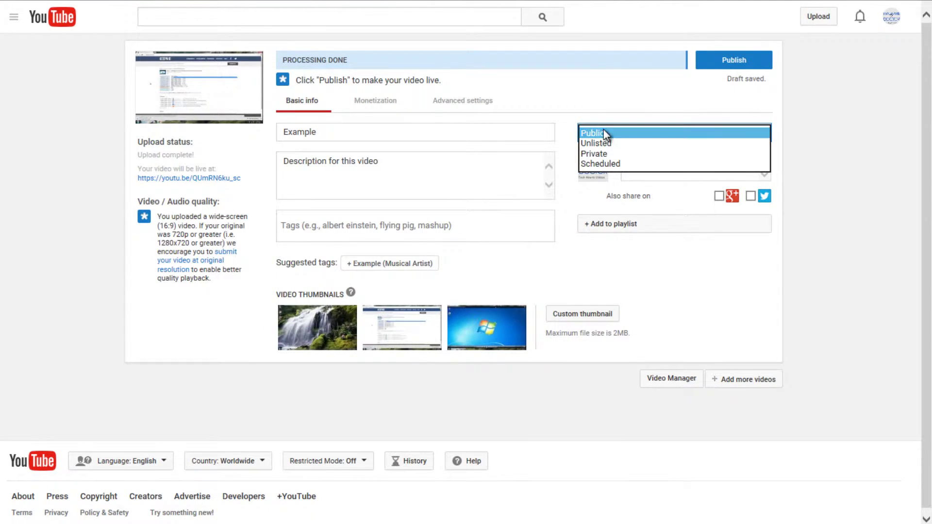
click(593, 165)
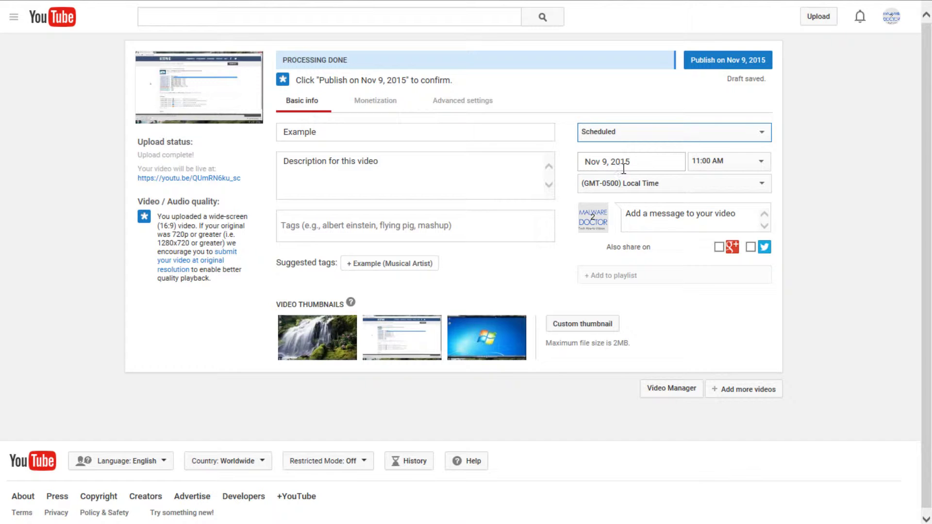
Step: Keep the schedule at 11:00 AM on Nov 9, 2015 after checking the time list and calendar
click(698, 162)
click(685, 145)
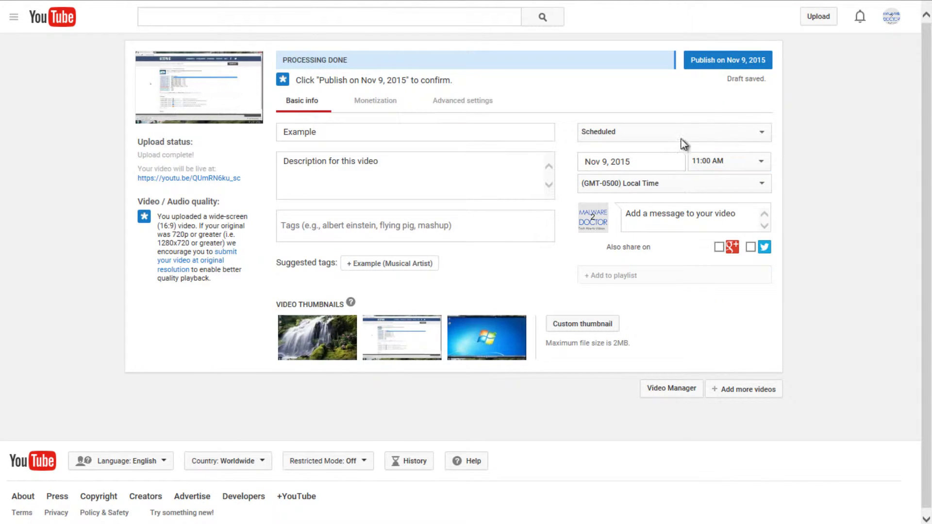
click(652, 162)
click(691, 180)
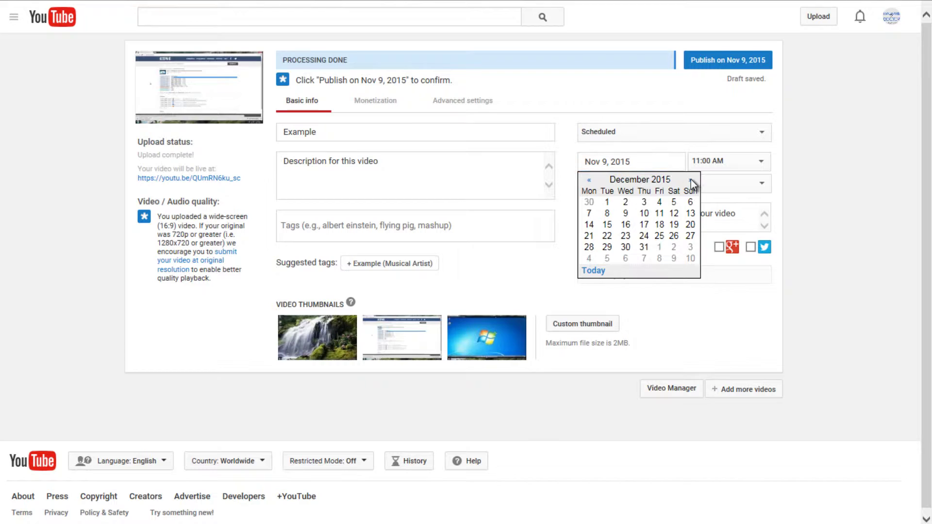
click(691, 179)
click(691, 179)
click(691, 180)
click(691, 179)
click(690, 179)
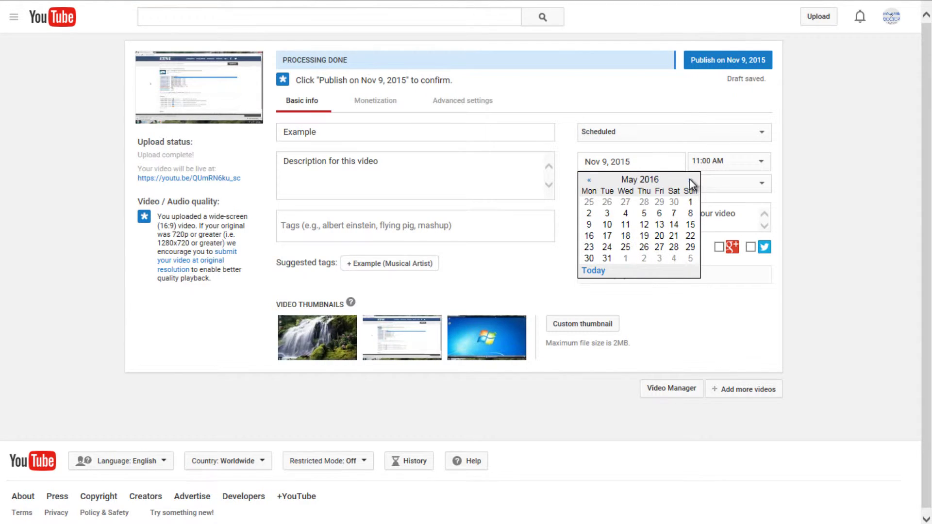
click(820, 173)
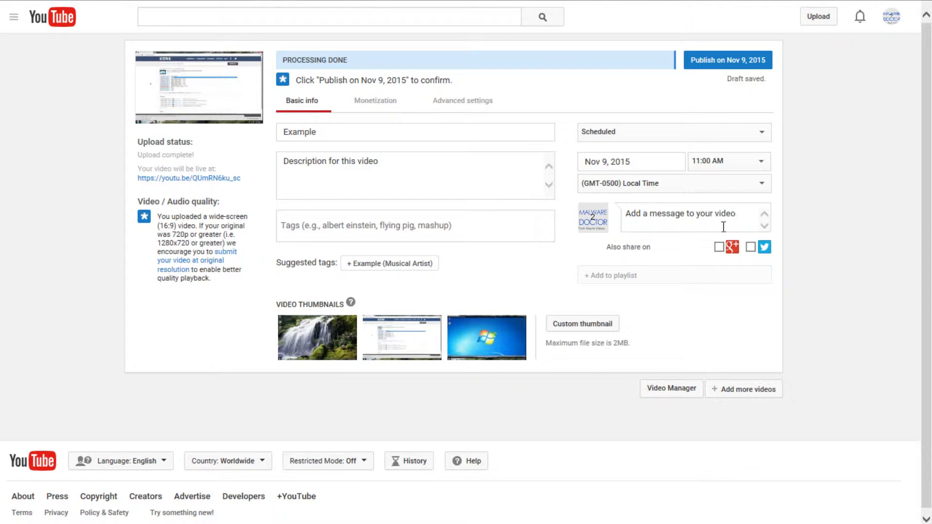
click(669, 223)
mouse_move(374, 317)
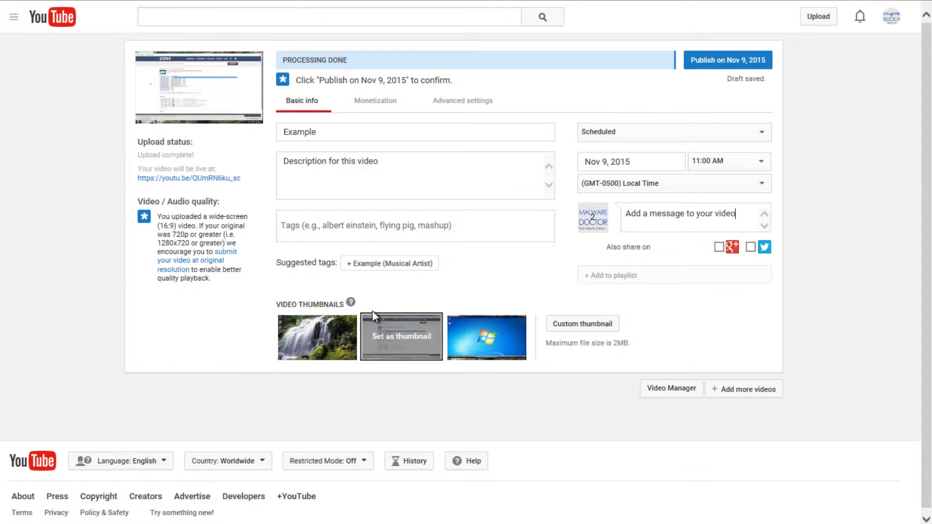
mouse_move(322, 358)
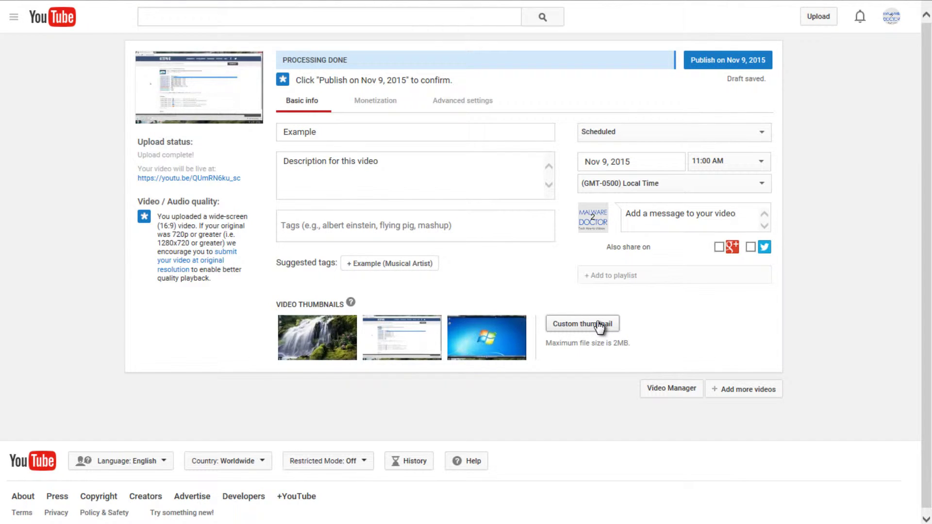
mouse_move(477, 331)
mouse_move(587, 350)
click(719, 248)
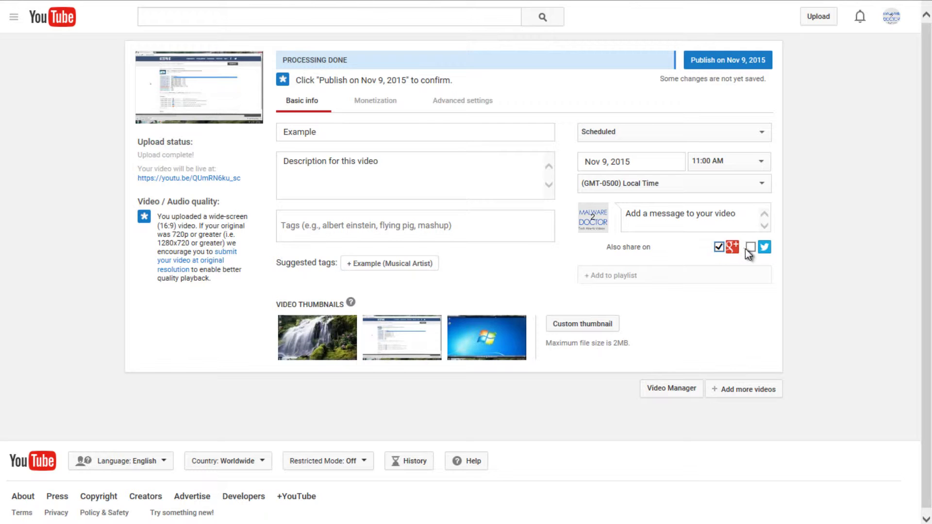
click(751, 247)
click(720, 248)
Step: Show the video's Monetization options
click(381, 107)
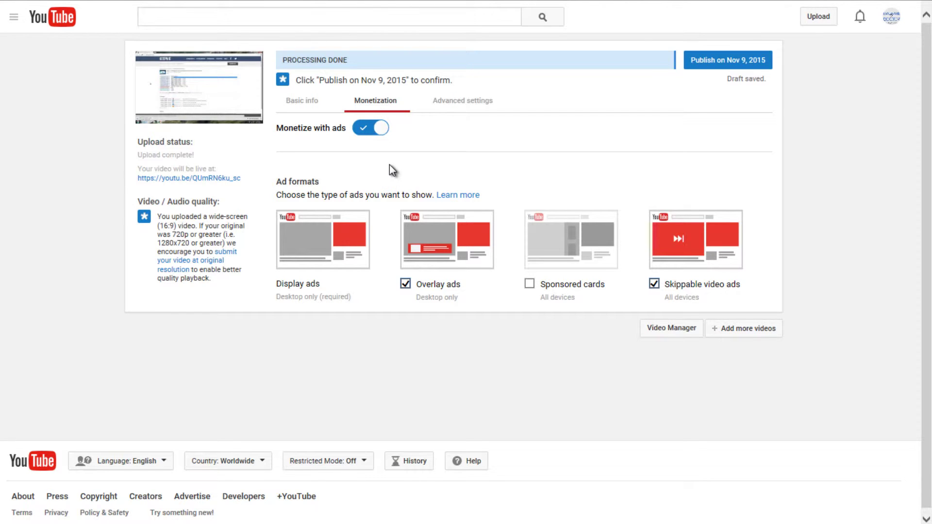
click(446, 106)
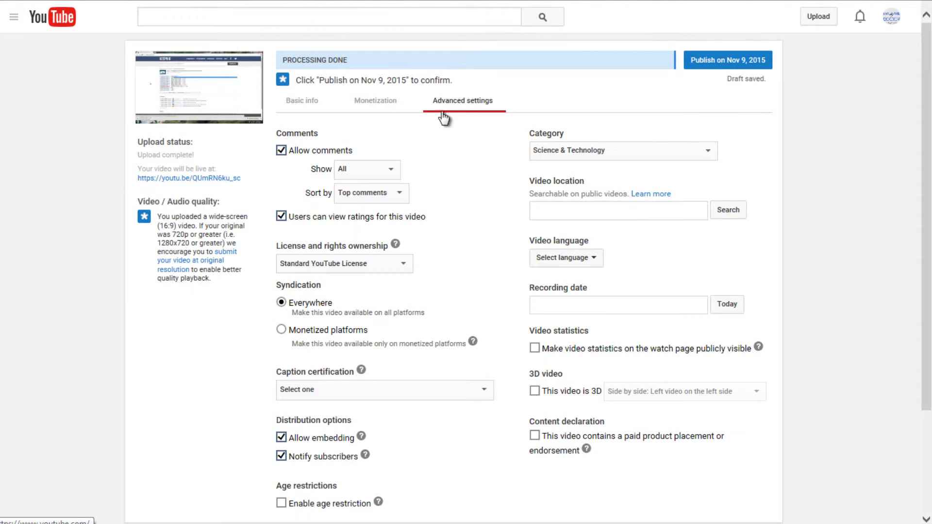
scroll(442, 136, down, 3)
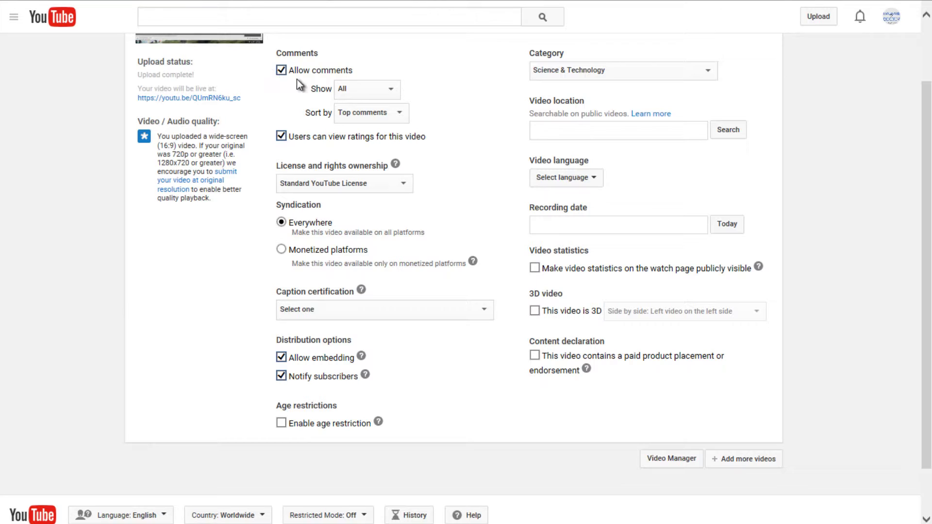
click(352, 87)
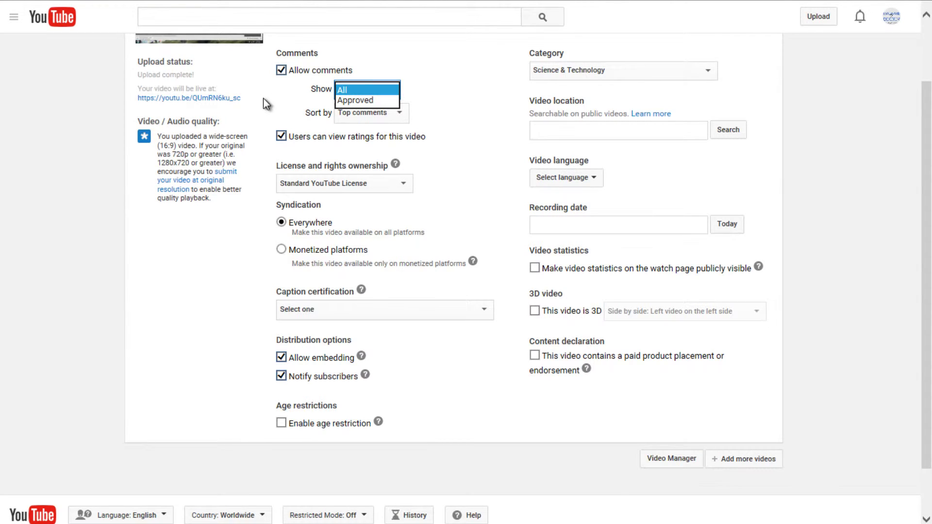
click(264, 98)
click(350, 91)
click(467, 96)
scroll(389, 117, up, 2)
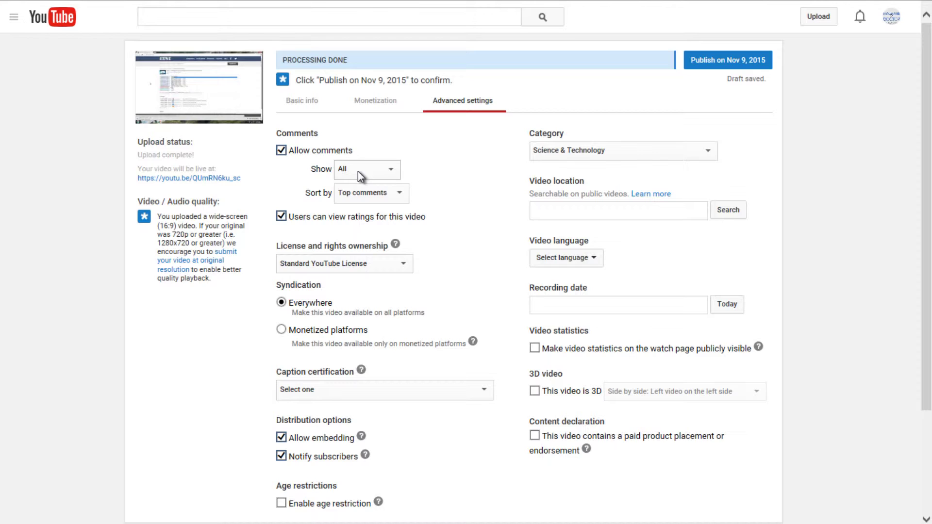
click(380, 195)
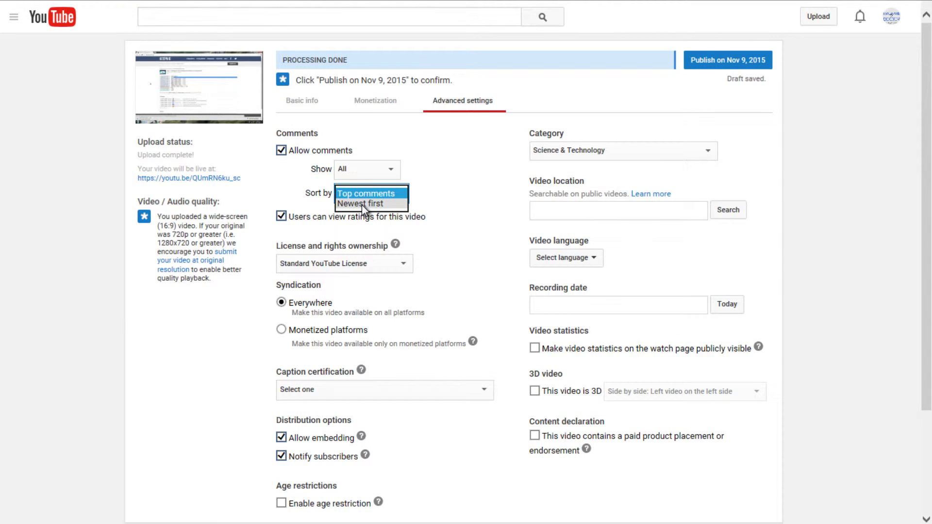
click(449, 200)
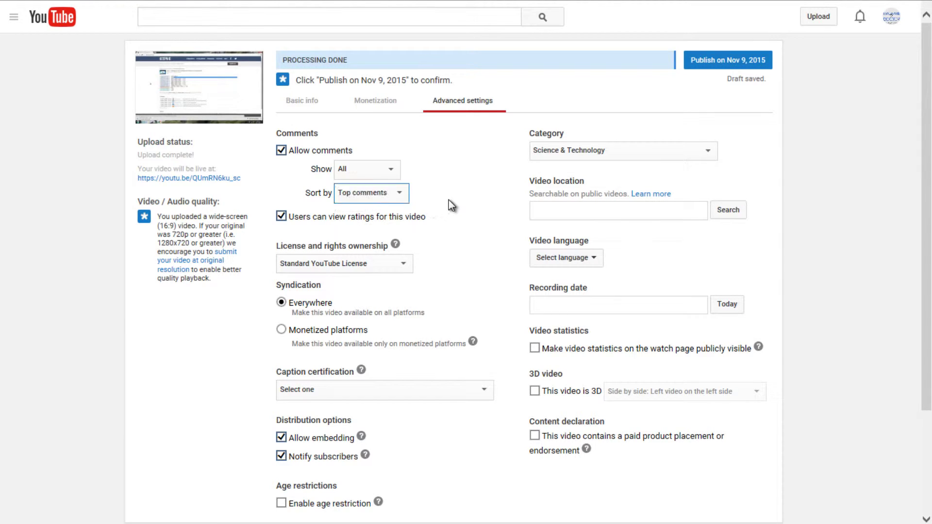
scroll(301, 195, down, 2)
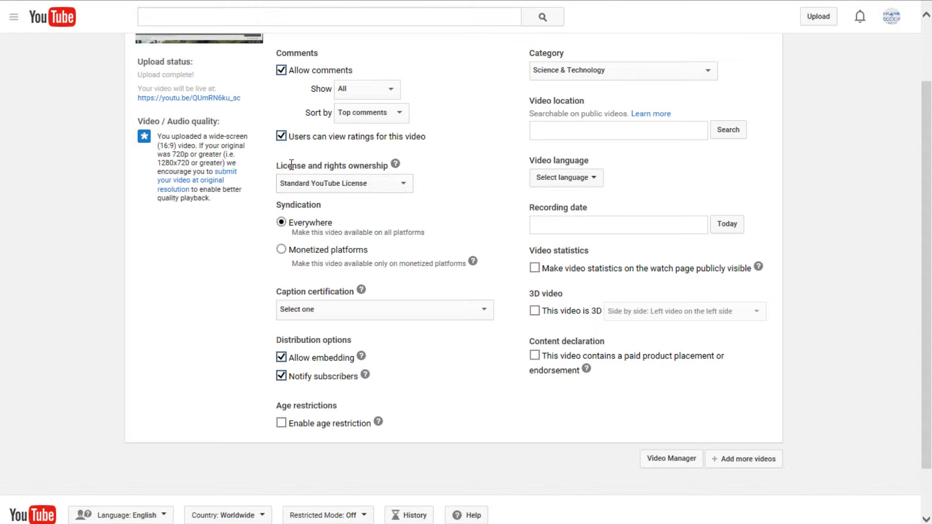
click(361, 181)
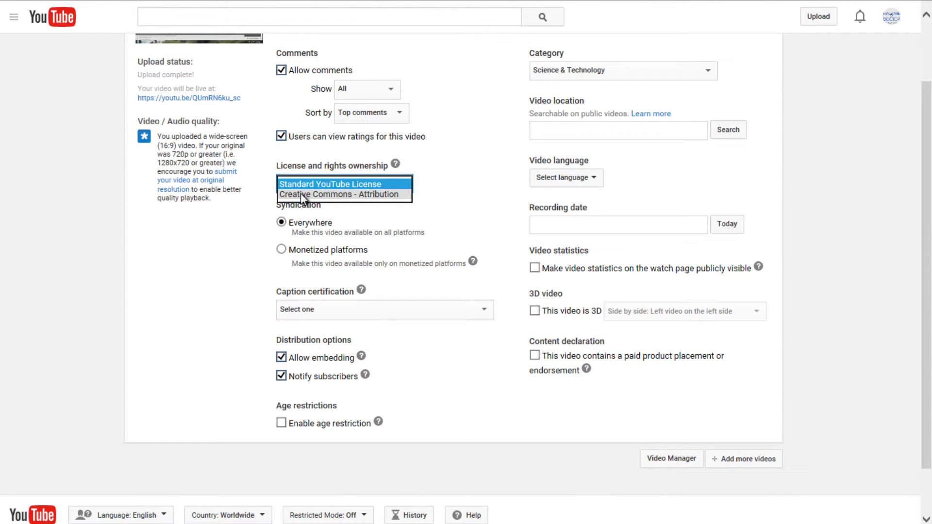
click(262, 244)
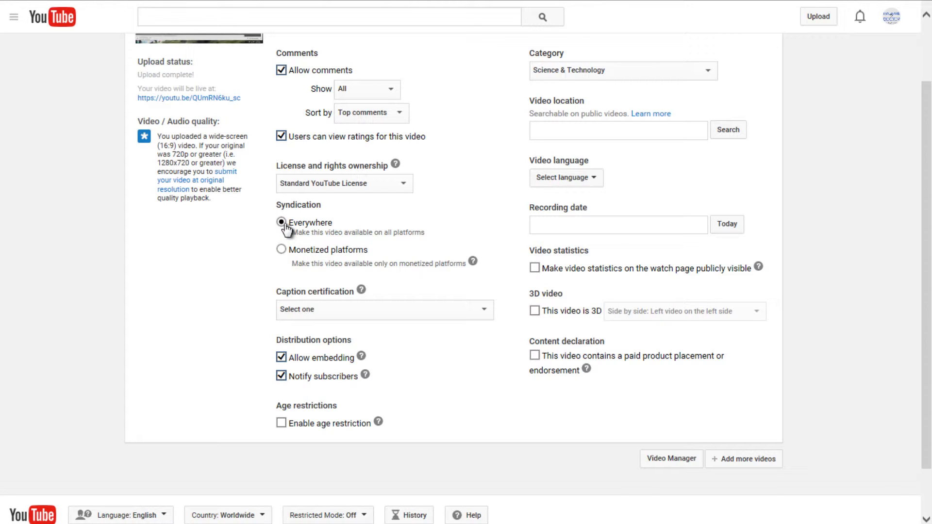
scroll(286, 224, down, 2)
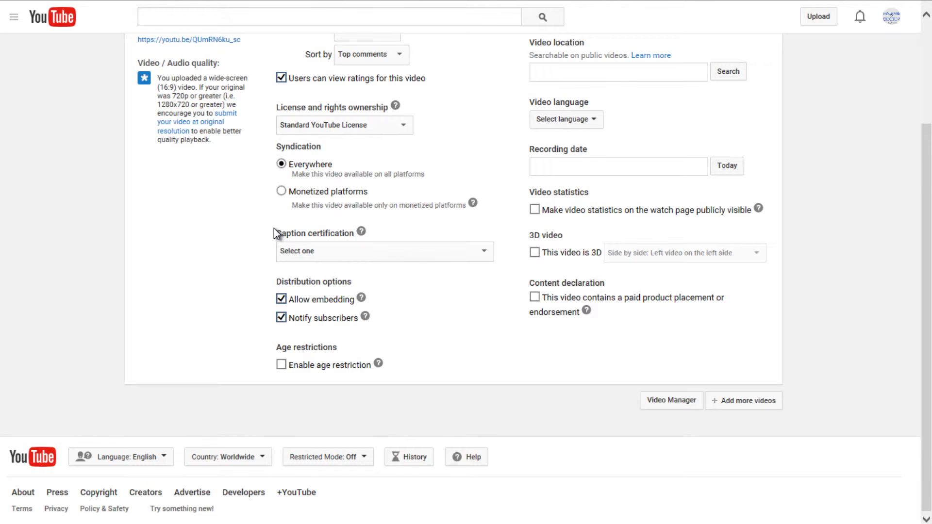
click(361, 232)
click(403, 251)
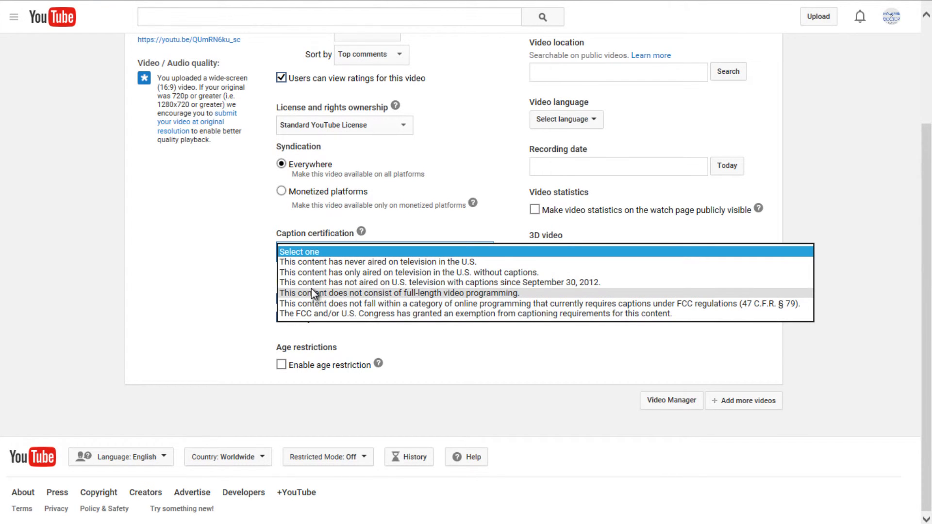
click(237, 261)
click(295, 254)
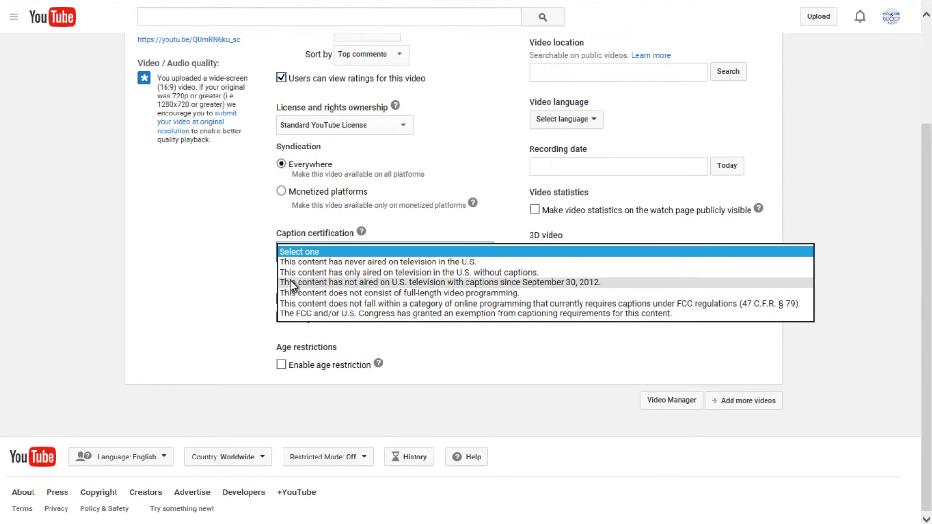
click(231, 253)
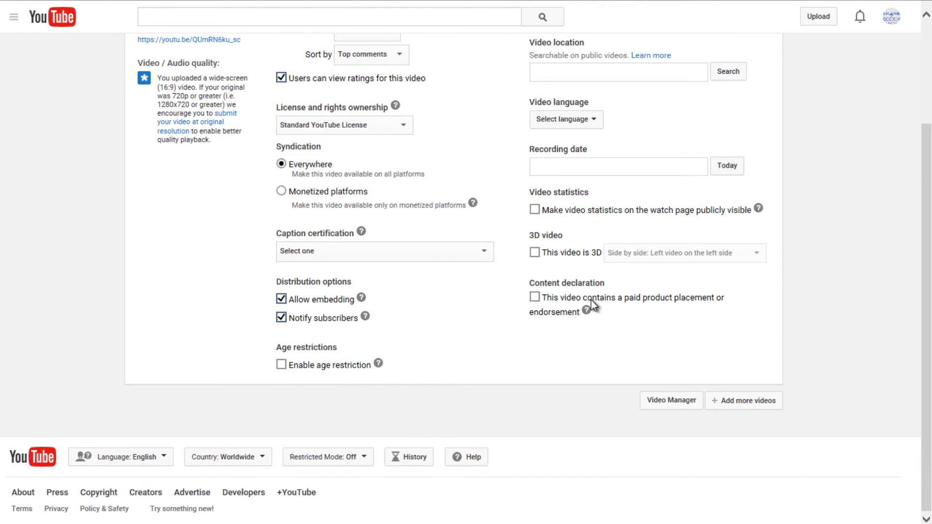
scroll(590, 301, up, 3)
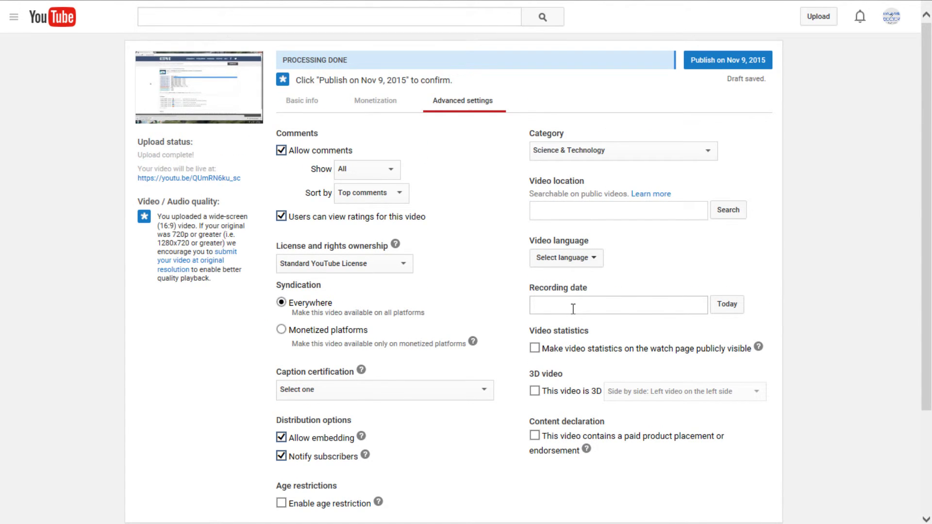
click(602, 149)
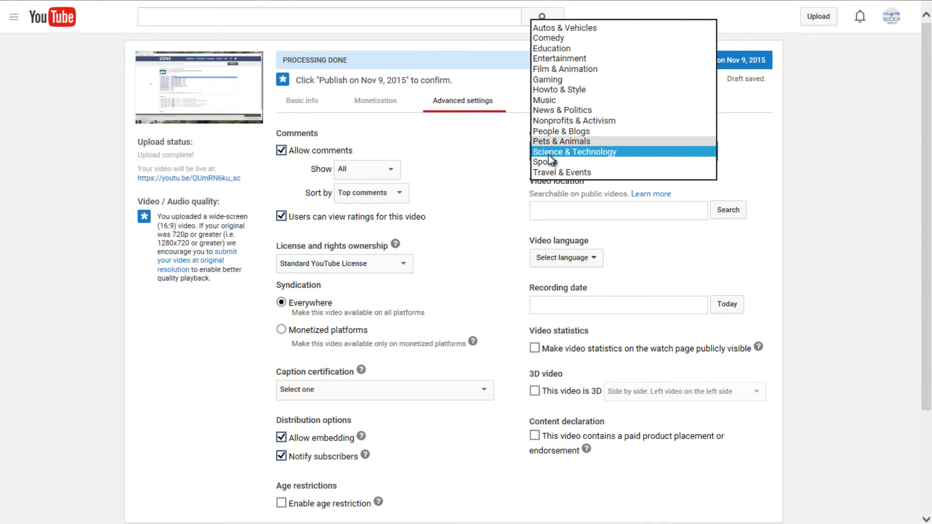
click(635, 155)
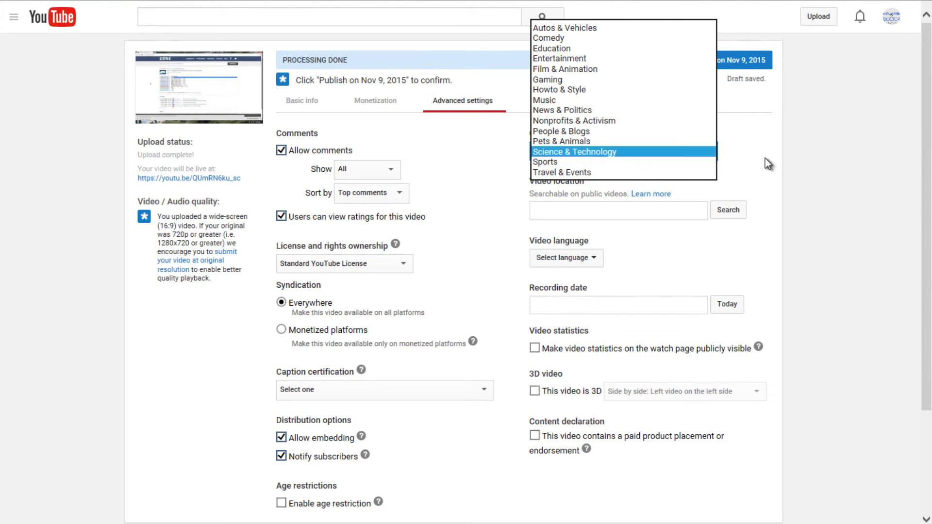
click(582, 209)
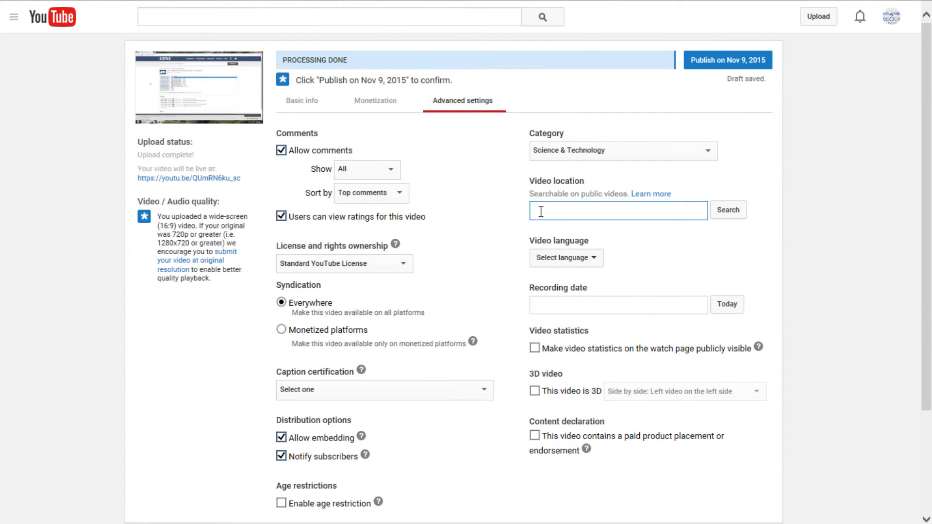
scroll(568, 216, down, 2)
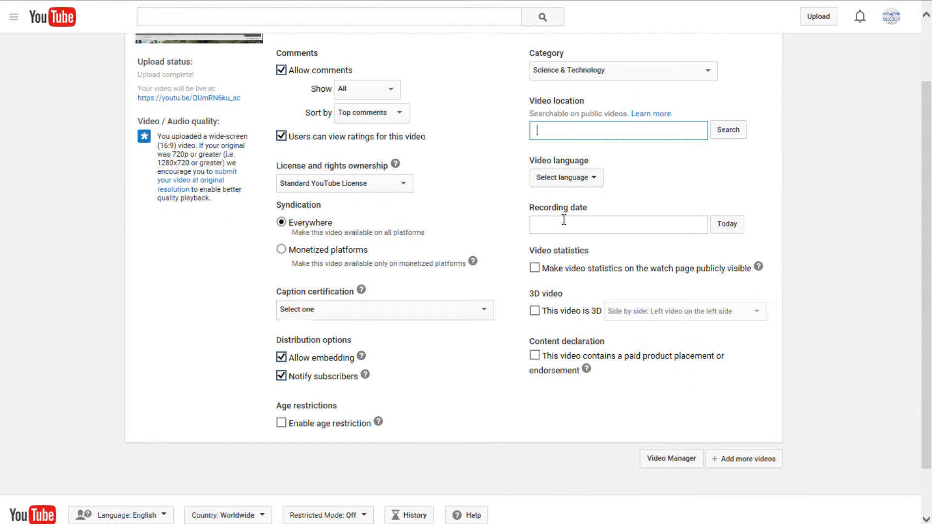
click(562, 178)
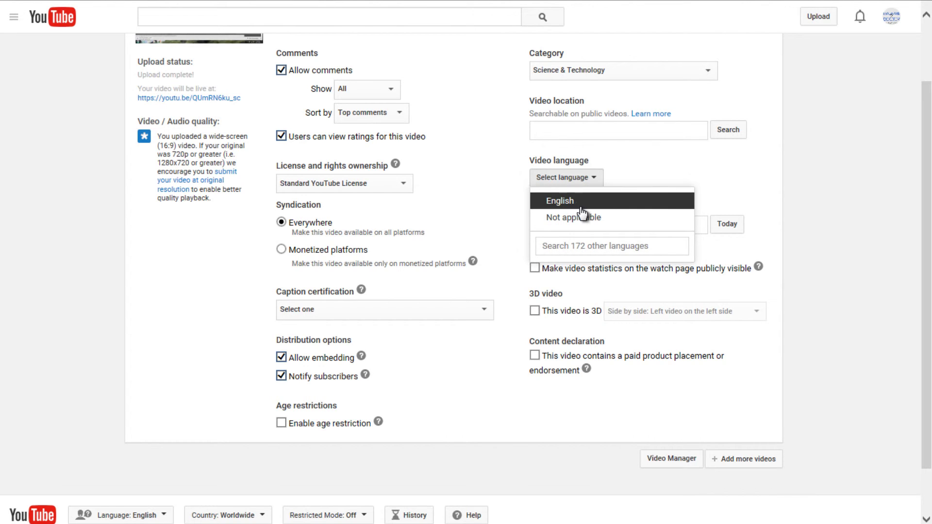
click(685, 171)
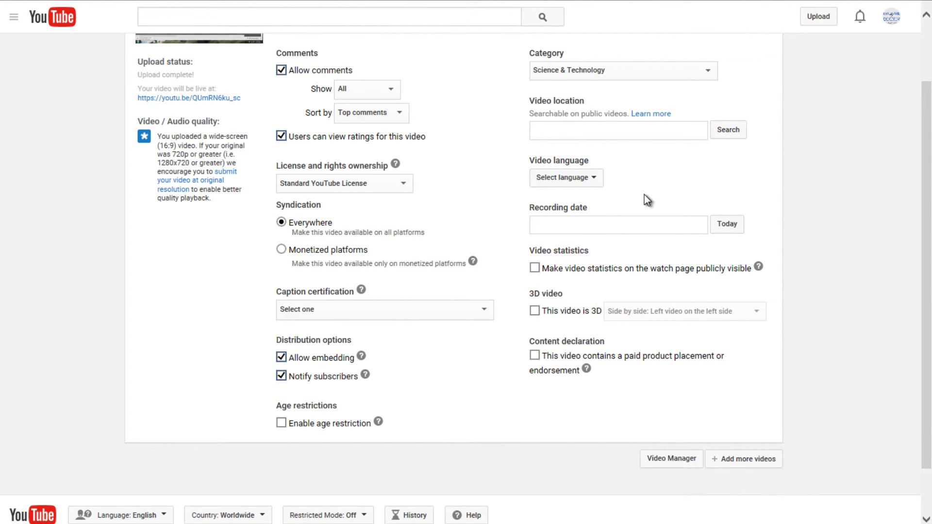
scroll(639, 194, down, 2)
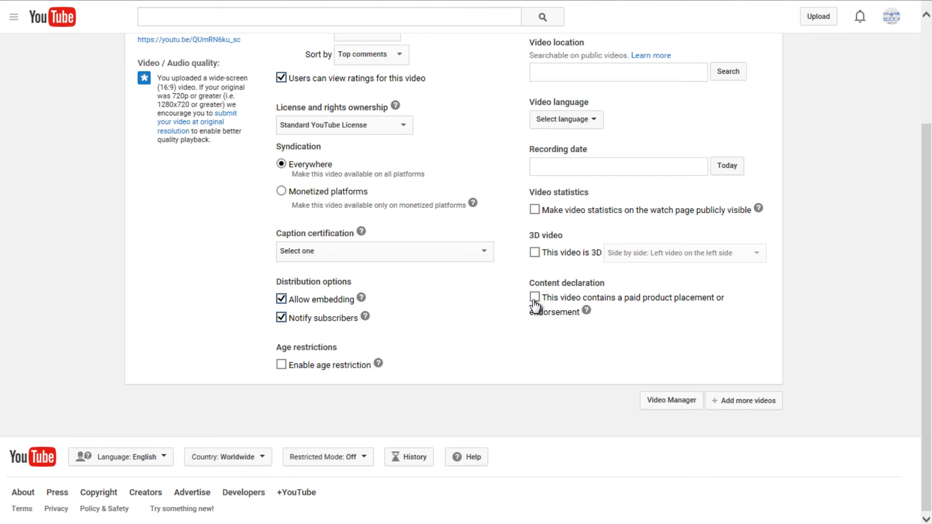
Step: In Basic info, change visibility from Scheduled to Private and save the video
scroll(551, 291, up, 3)
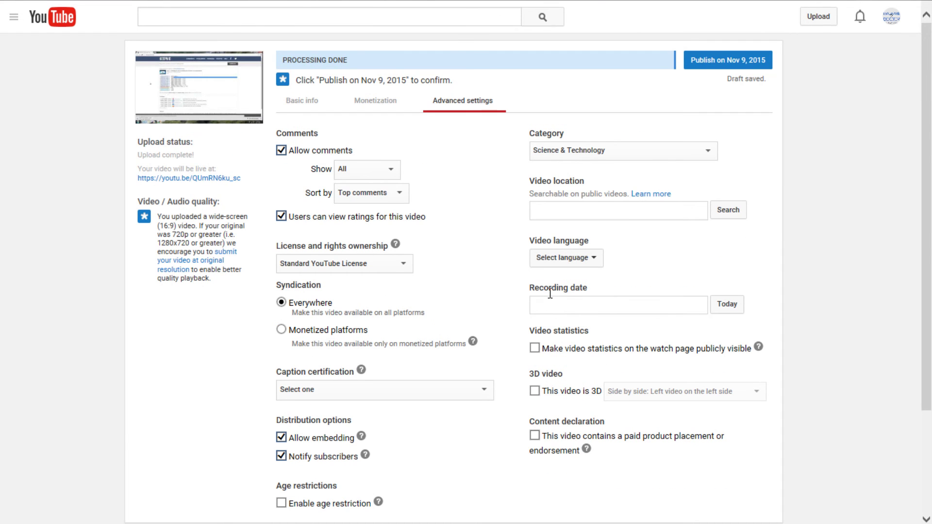
click(294, 100)
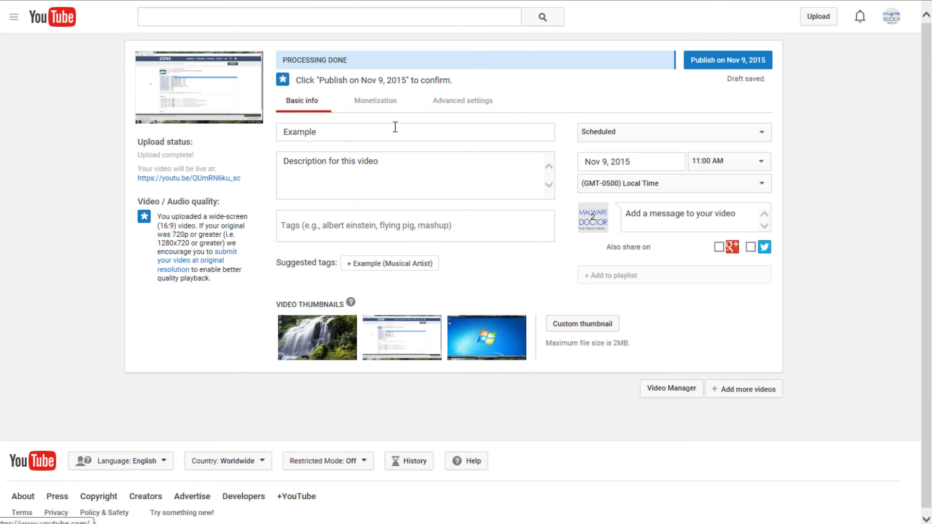
click(593, 129)
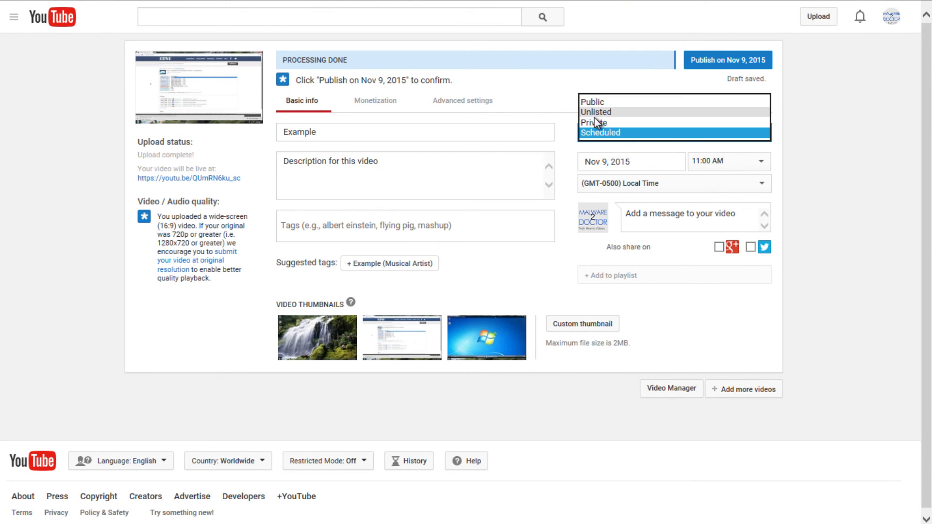
click(594, 122)
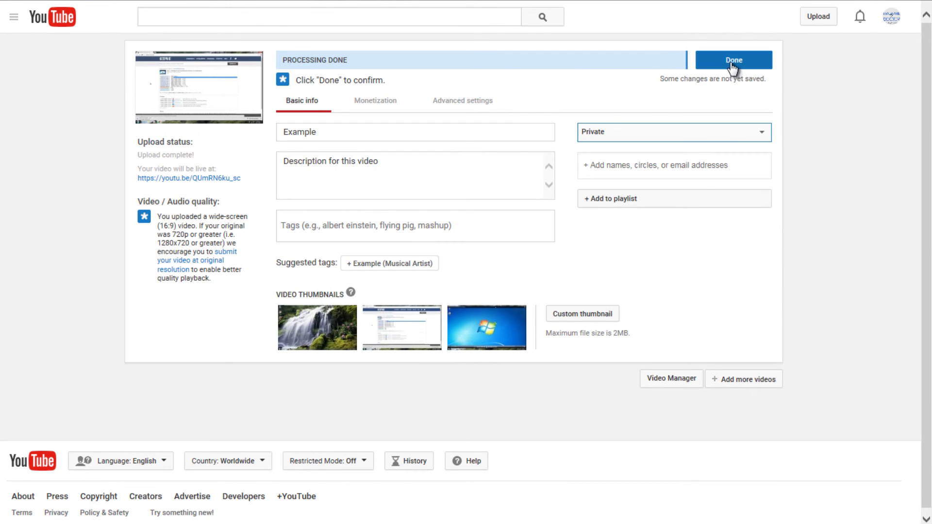
click(728, 60)
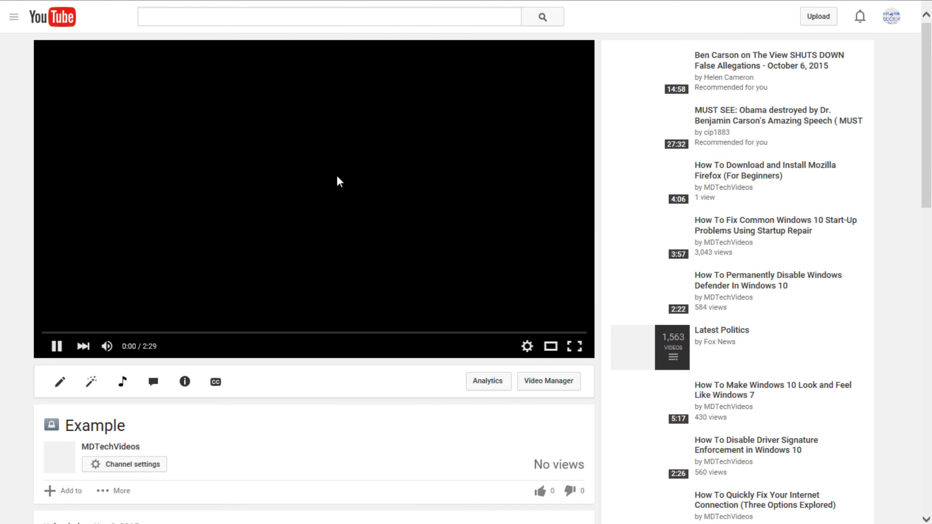
Step: Pause the Example video and scroll down to its description and comments
click(335, 177)
mouse_move(51, 427)
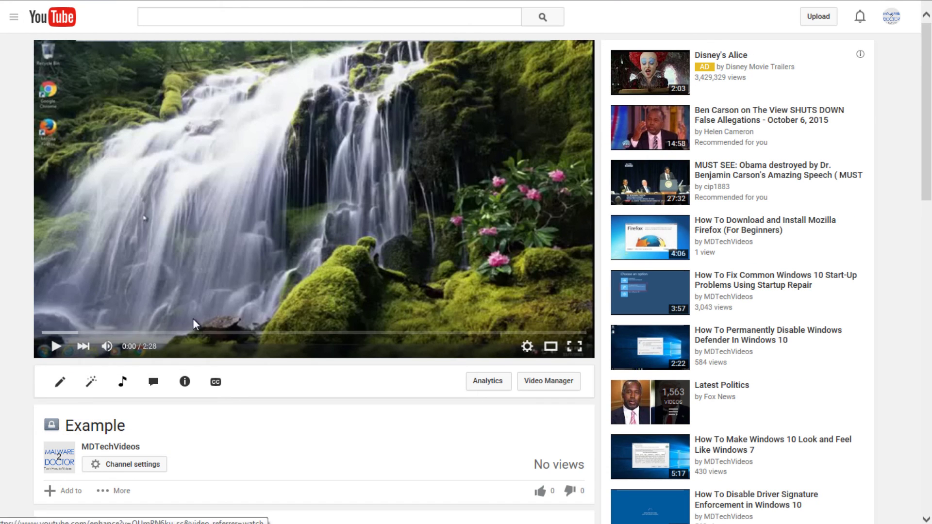
scroll(204, 323, down, 5)
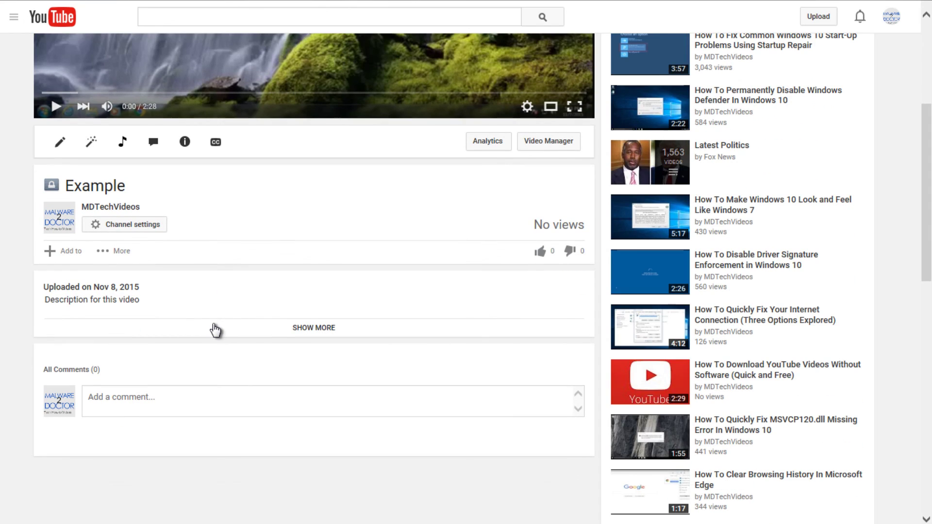